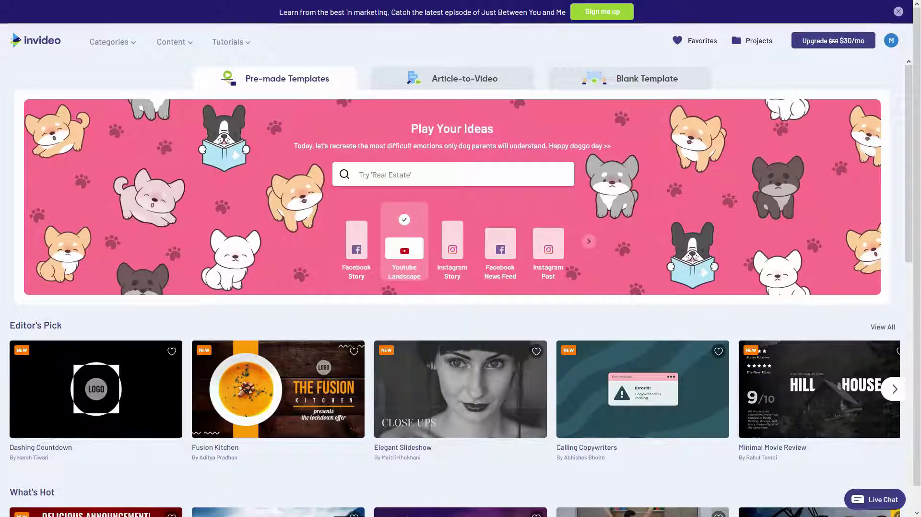
Create a blank Square 1:1 project from the Blank Template and open it in the editor
left_click(640, 85)
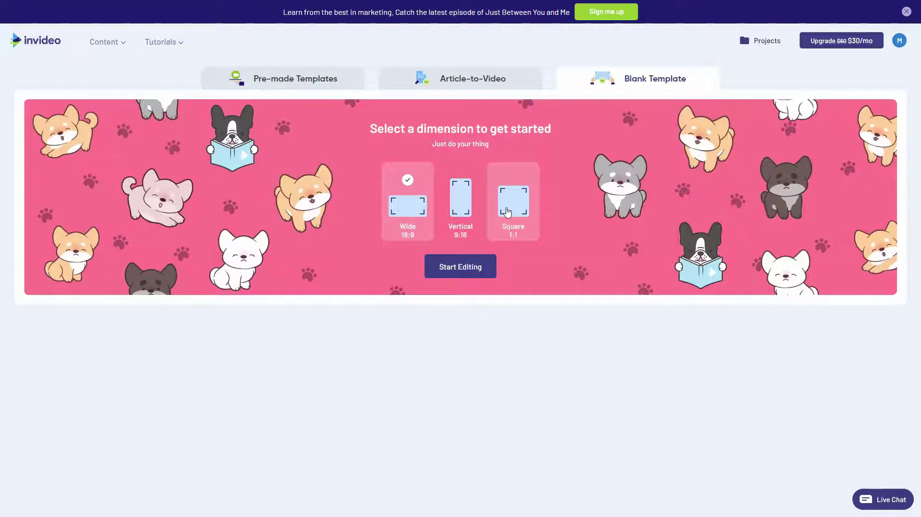
left_click(507, 212)
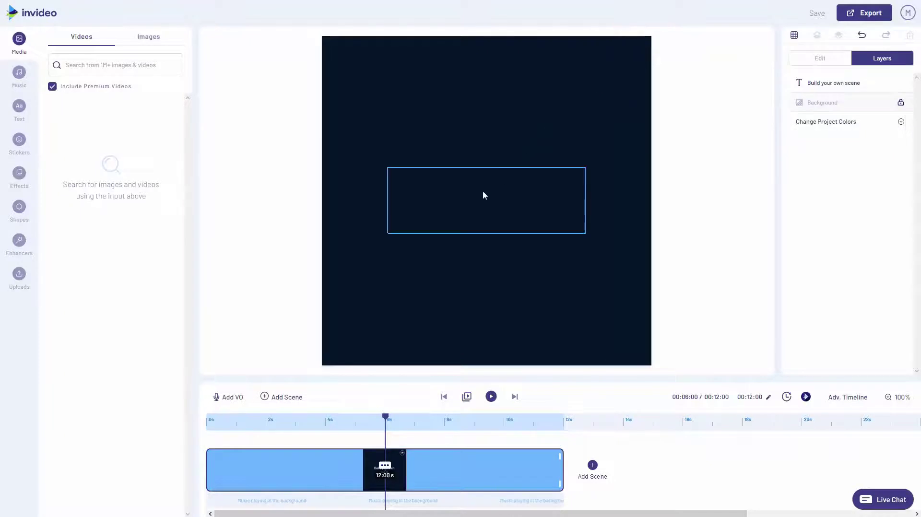
left_click(486, 196)
Remove the default text box and add a solid circle from the Shapes library
left_click(339, 201)
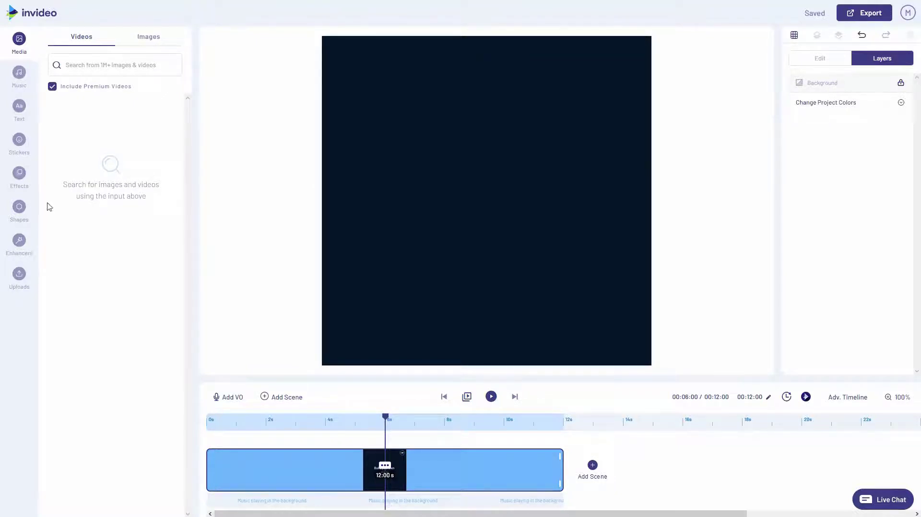
left_click(21, 208)
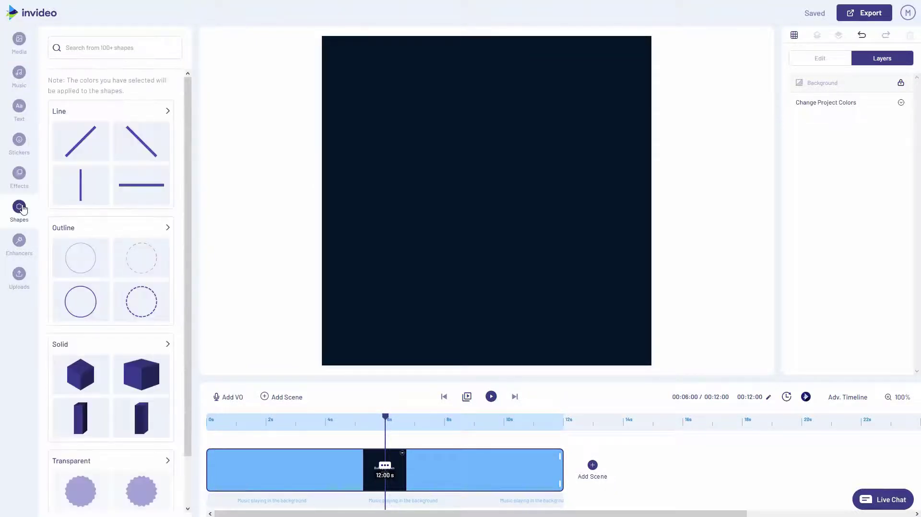
left_click(144, 344)
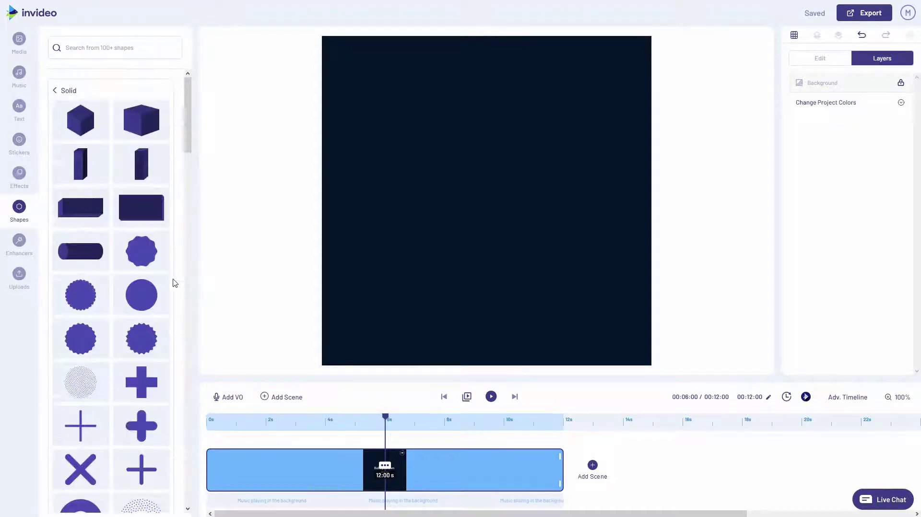
scroll(175, 265, "down", 3)
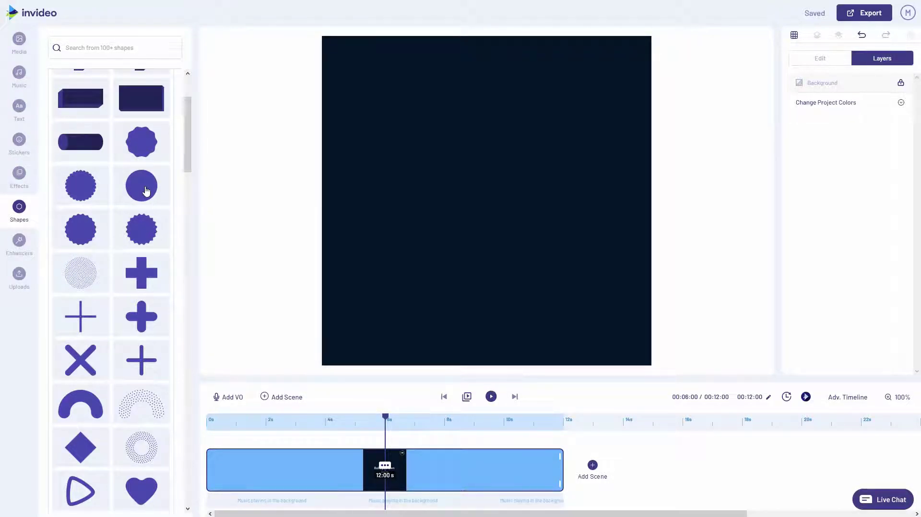
left_click(146, 191)
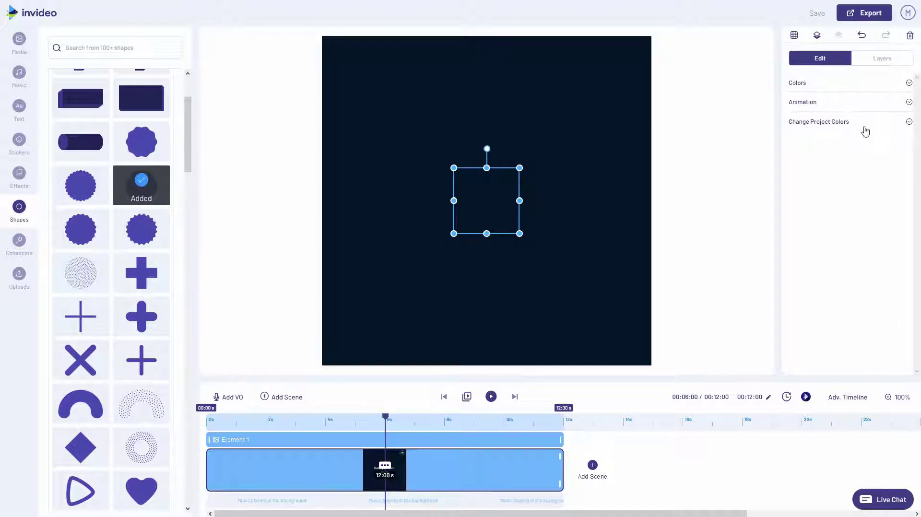
Colour the circle with the red preset, move it left of centre, and add a triangle
left_click(794, 87)
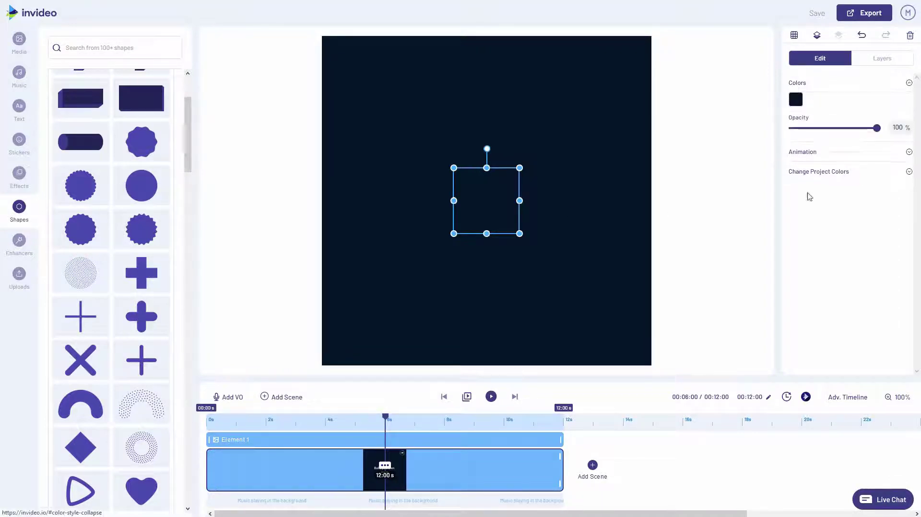
left_click(797, 101)
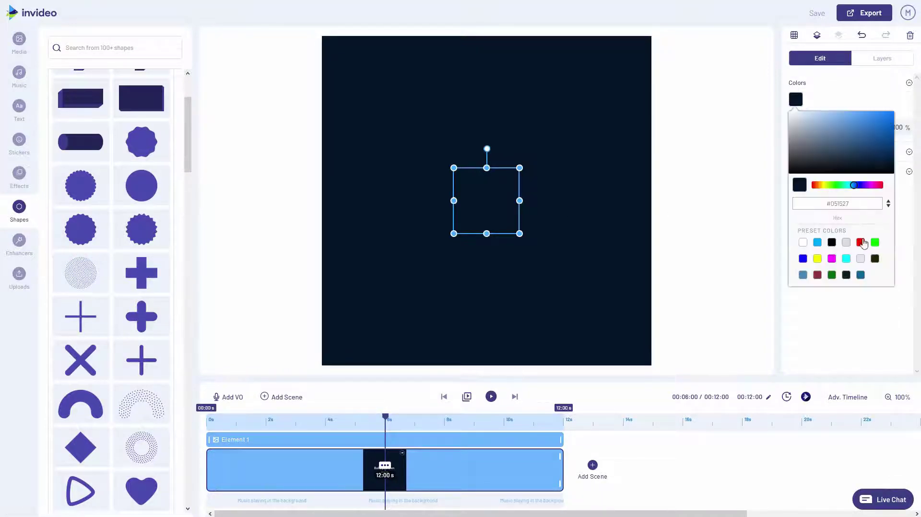
left_click(862, 243)
left_click_drag(497, 203, 406, 204)
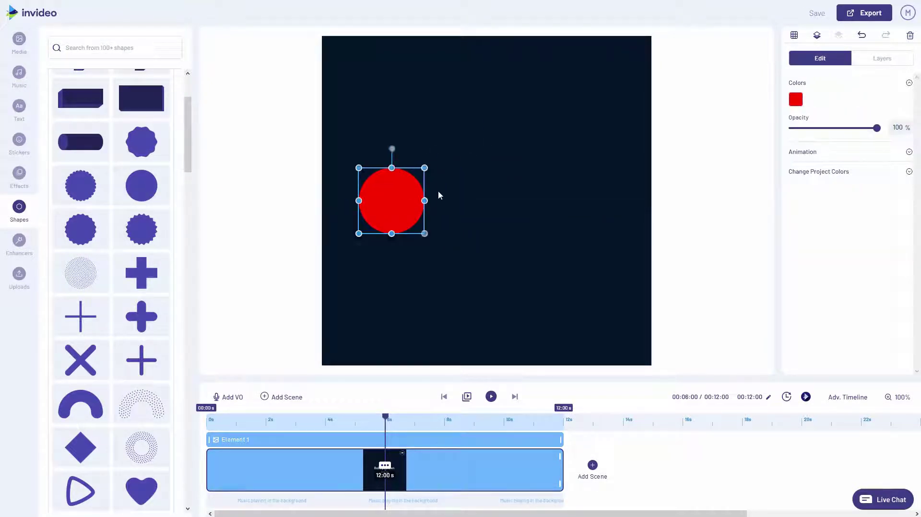
scroll(163, 293, "down", 10)
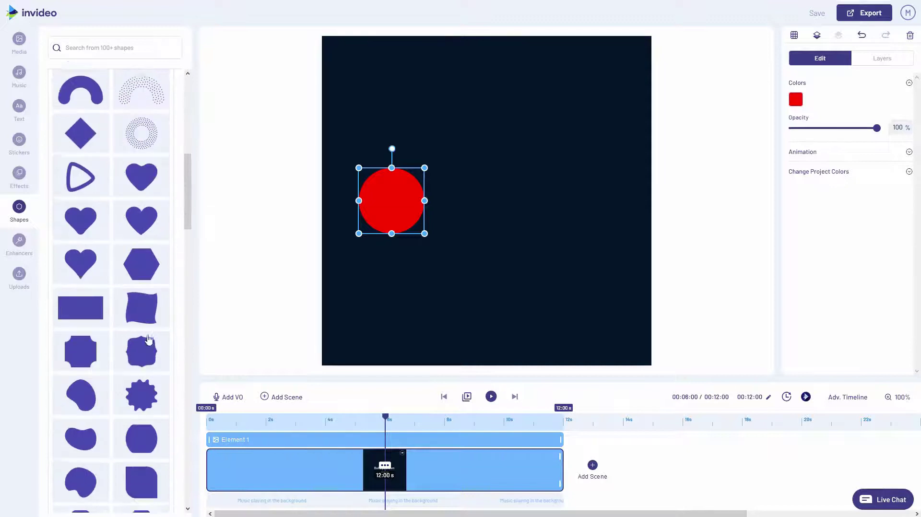
scroll(163, 373, "down", 10)
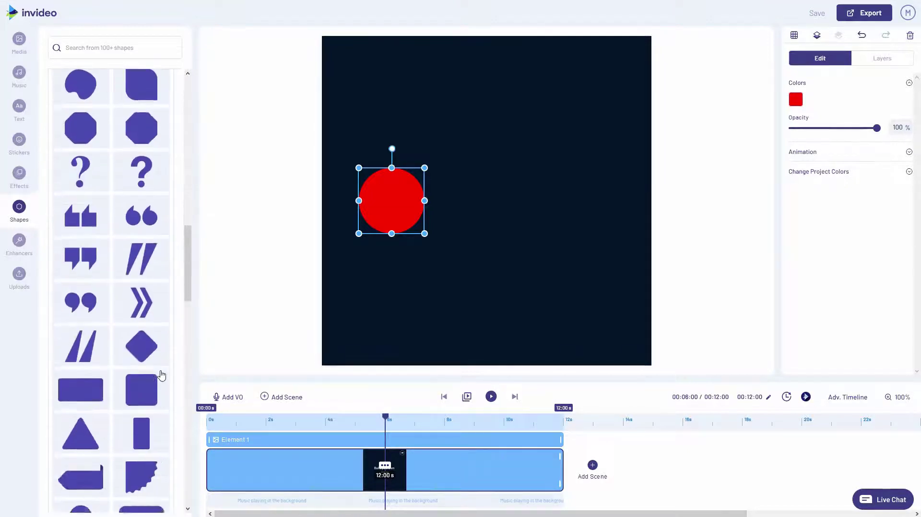
left_click(84, 274)
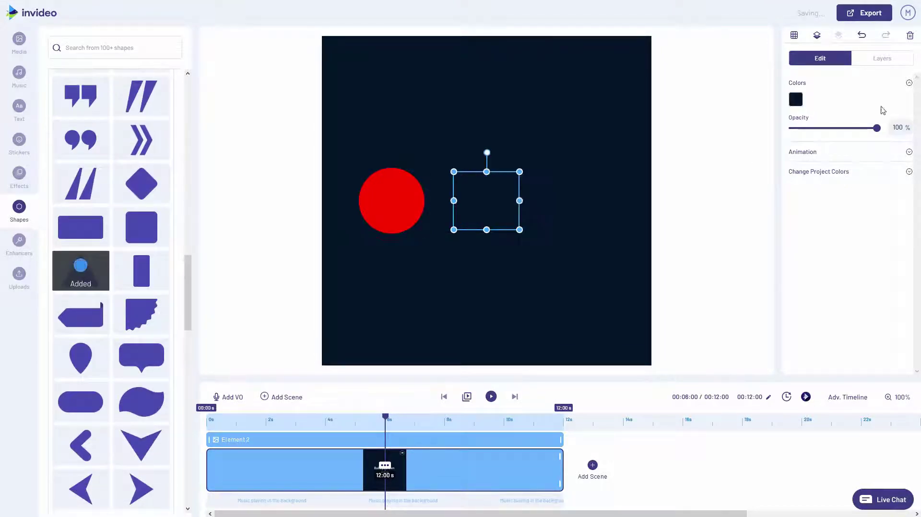
Make the triangle white and place it on the red circle as a play symbol
left_click(796, 99)
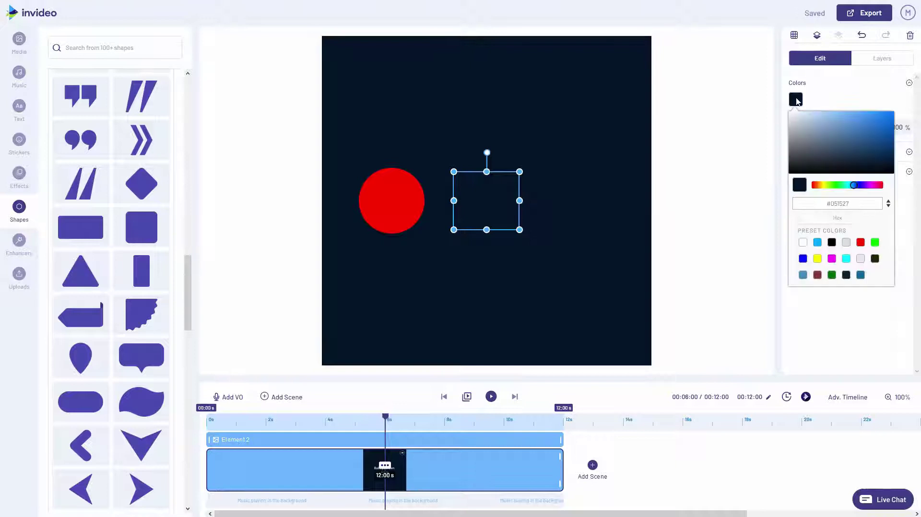
left_click(803, 242)
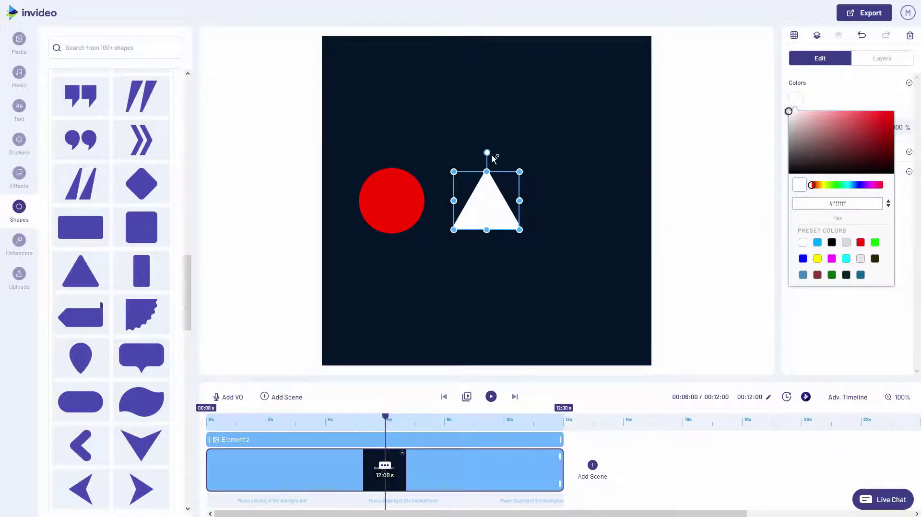
left_click_drag(494, 158, 399, 211)
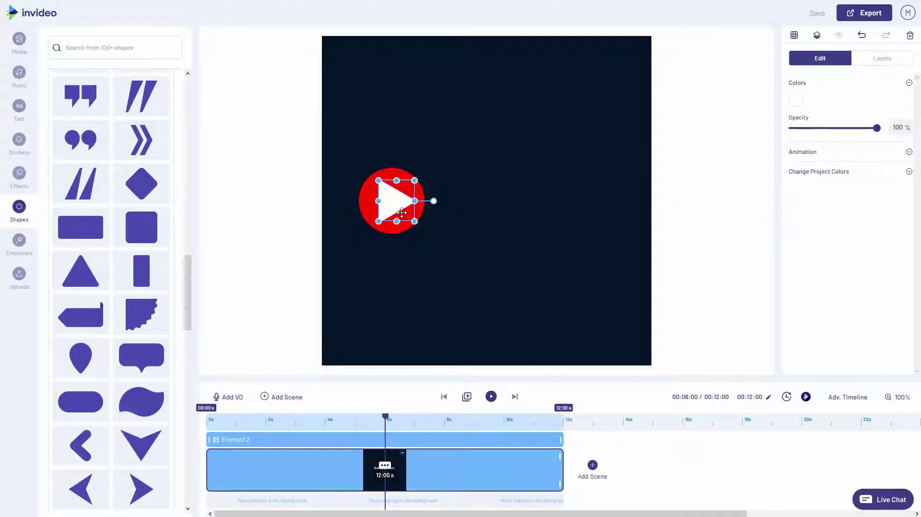
left_click(422, 131)
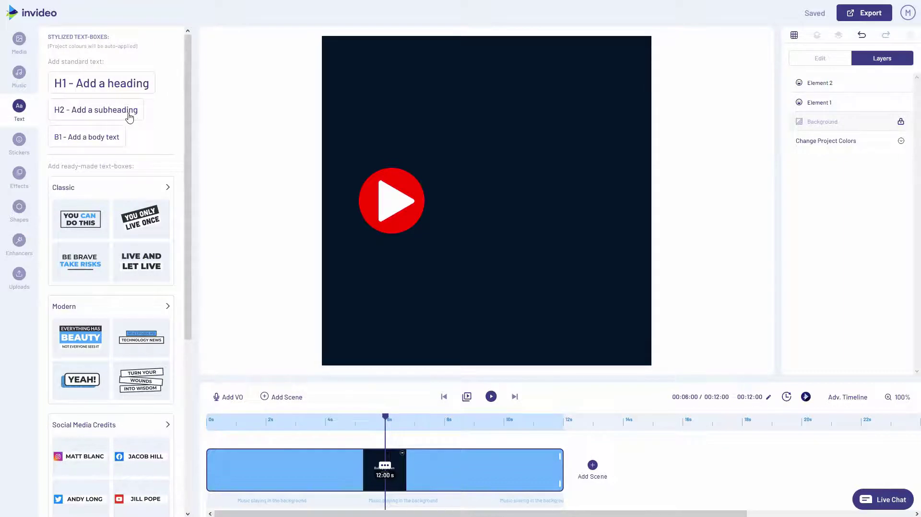
Add an H2 subheading, replace its text with SUBSCRIBE, and resize it
left_click(133, 121)
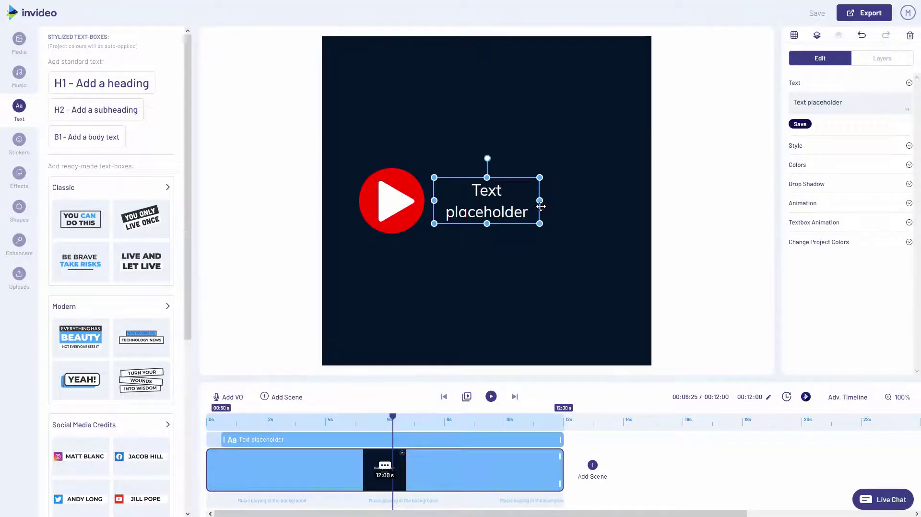
left_click_drag(547, 205, 583, 207)
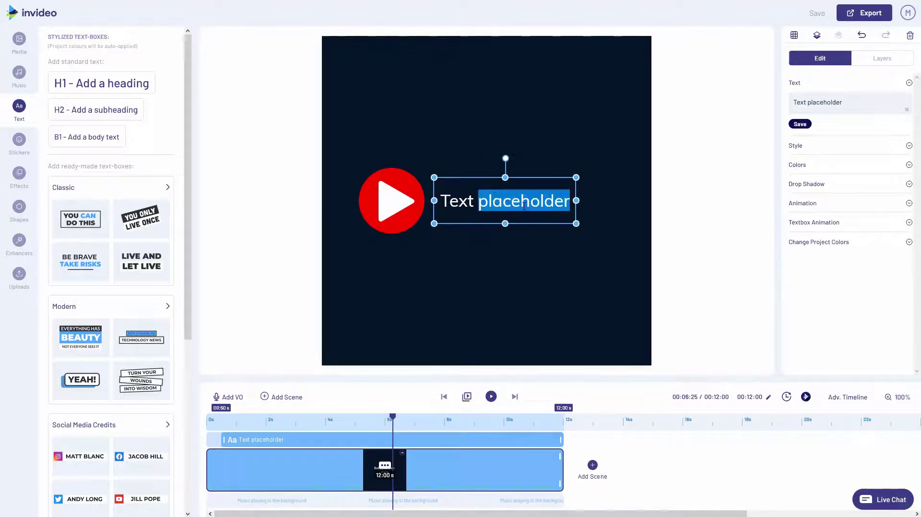
triple_click(528, 205)
type("SUBSCRIBE")
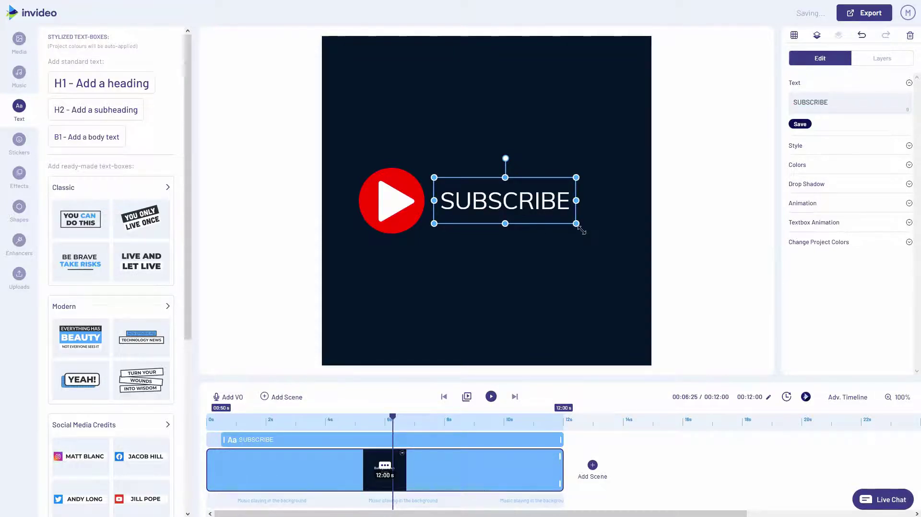
left_click_drag(581, 231, 603, 269)
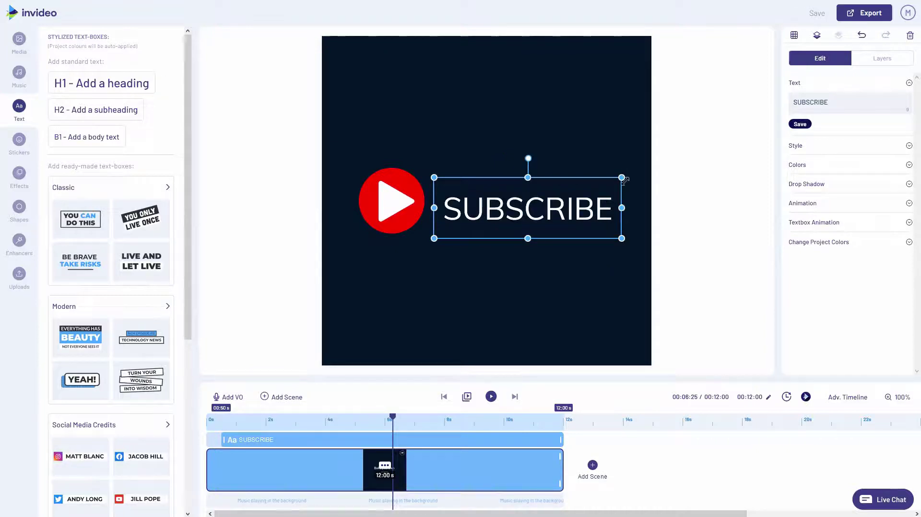
left_click_drag(625, 180, 619, 134)
left_click_drag(671, 245, 556, 206)
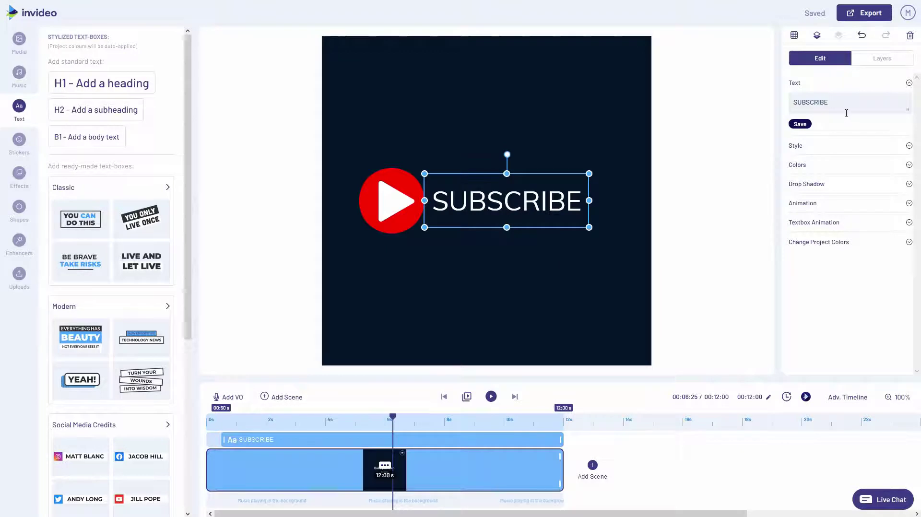
Set SUBSCRIBE's font weight to Semibold Italic and nudge it up slightly
left_click(802, 147)
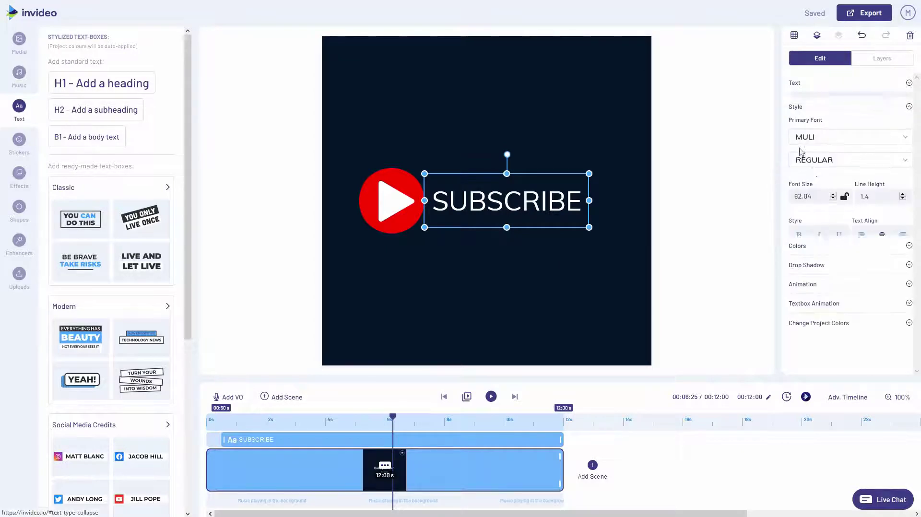
left_click(806, 155)
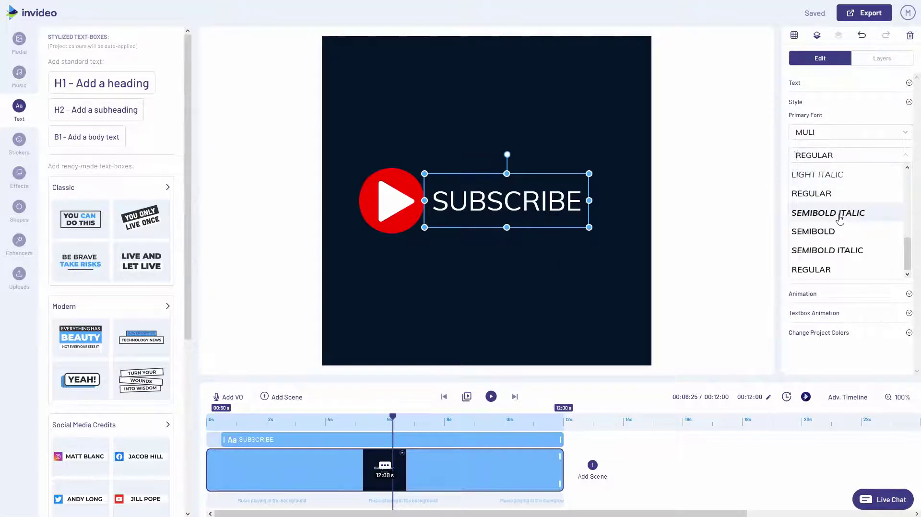
left_click(829, 213)
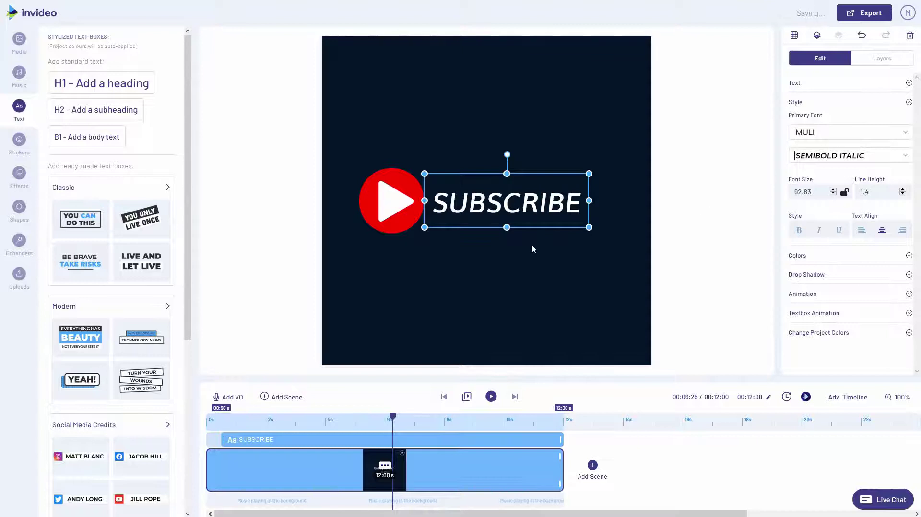
left_click_drag(520, 213, 520, 207)
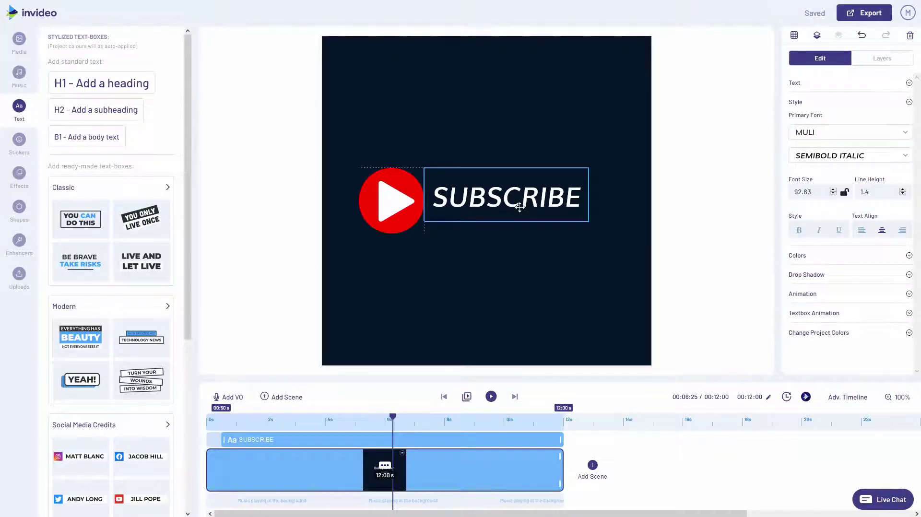
Add a horizontal line beneath SUBSCRIBE and colour it with the red preset
left_click(22, 209)
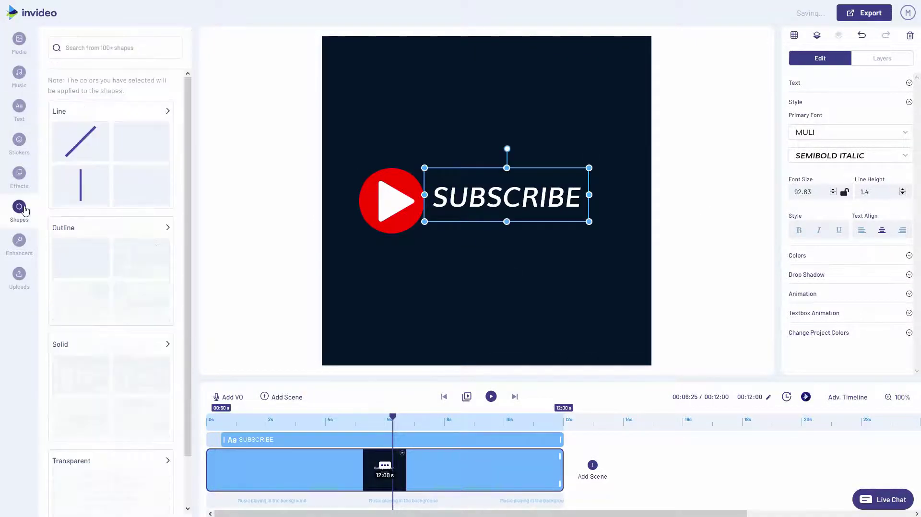
left_click(152, 186)
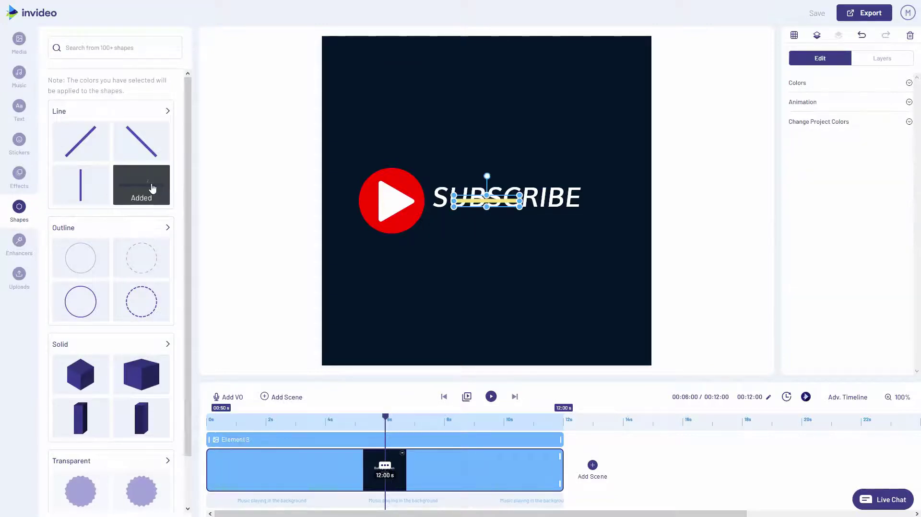
left_click_drag(511, 212, 590, 224)
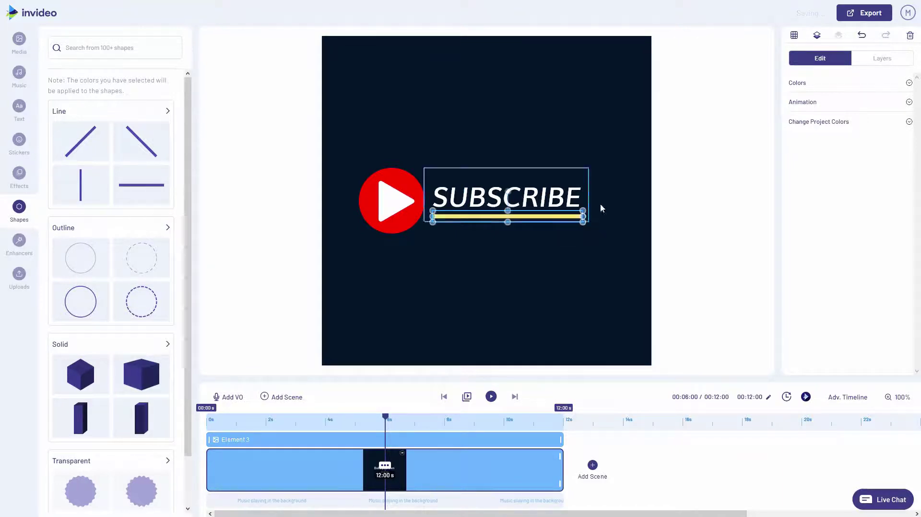
left_click(796, 84)
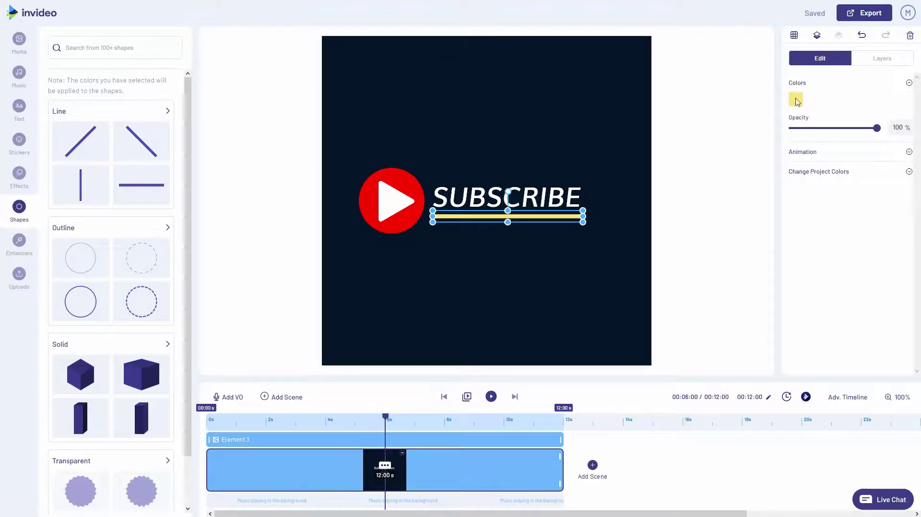
left_click(795, 100)
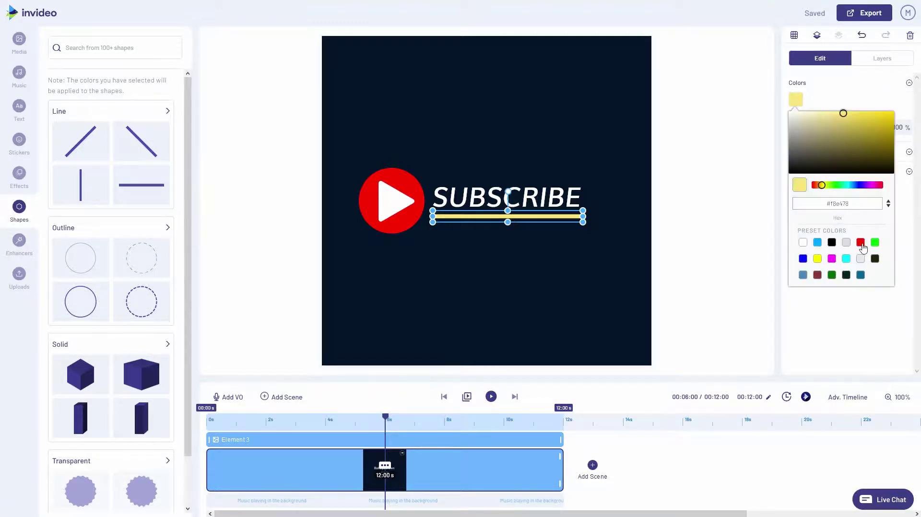
left_click(862, 247)
left_click(482, 273)
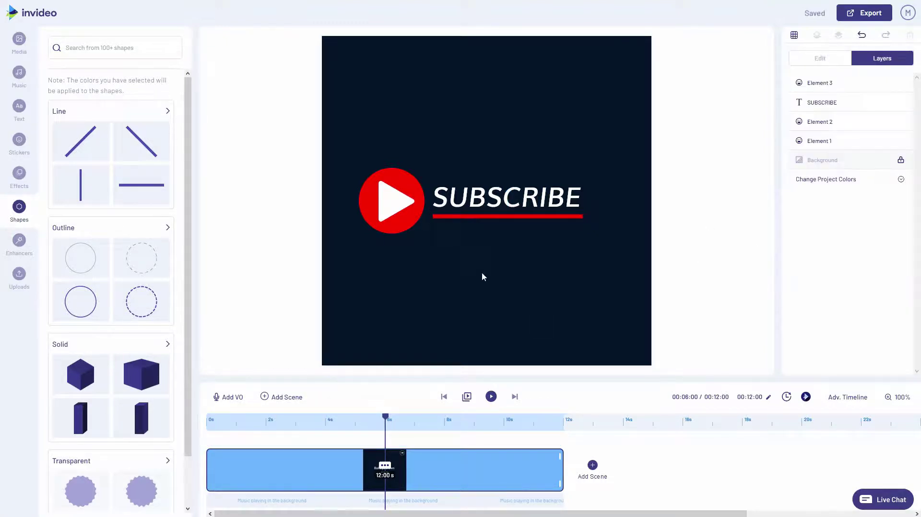
Give the white play triangle a Zoom In entrance animation
left_click(404, 230)
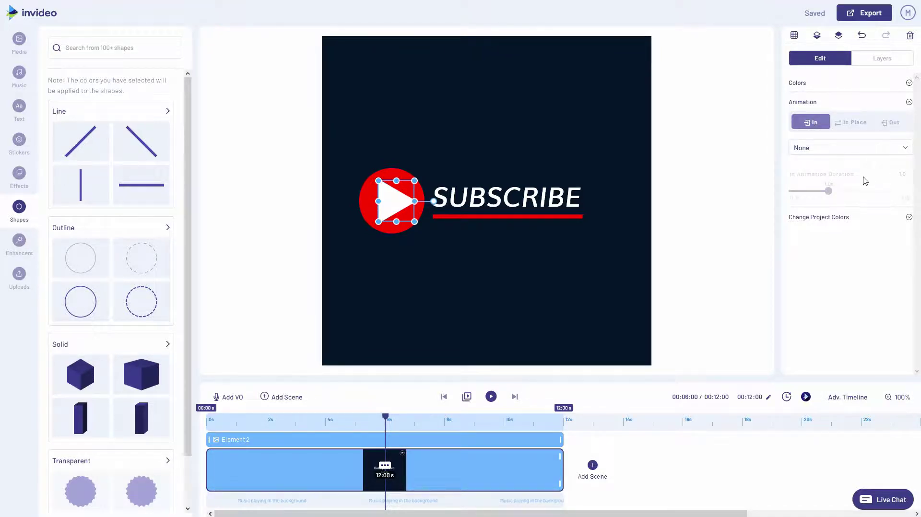
left_click(829, 148)
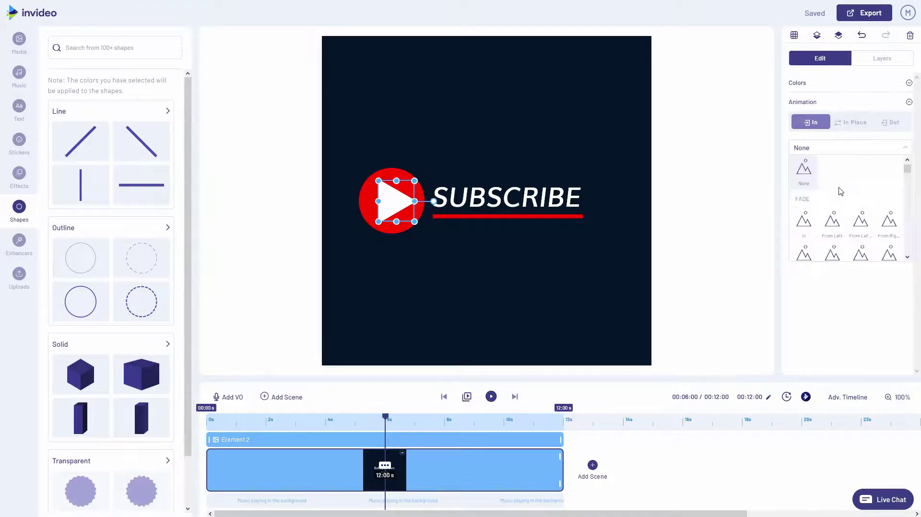
scroll(850, 208, "down", 5)
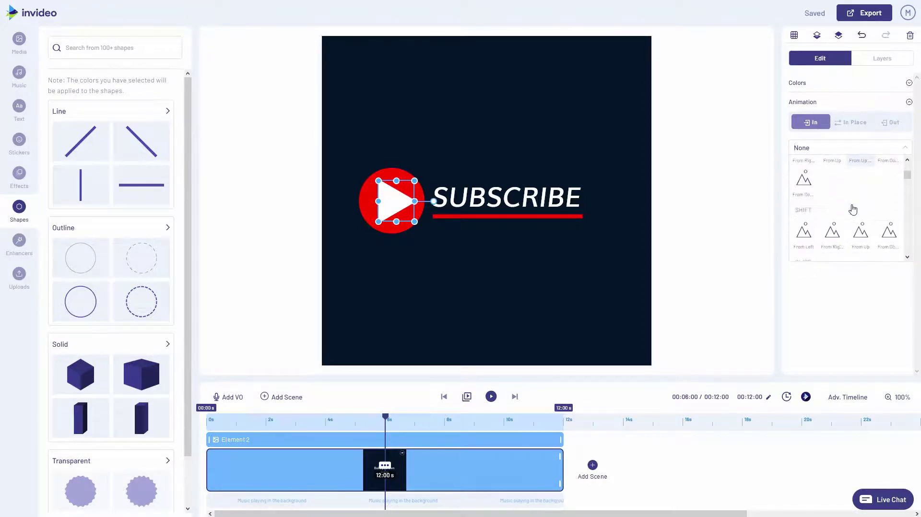
scroll(816, 197, "down", 3)
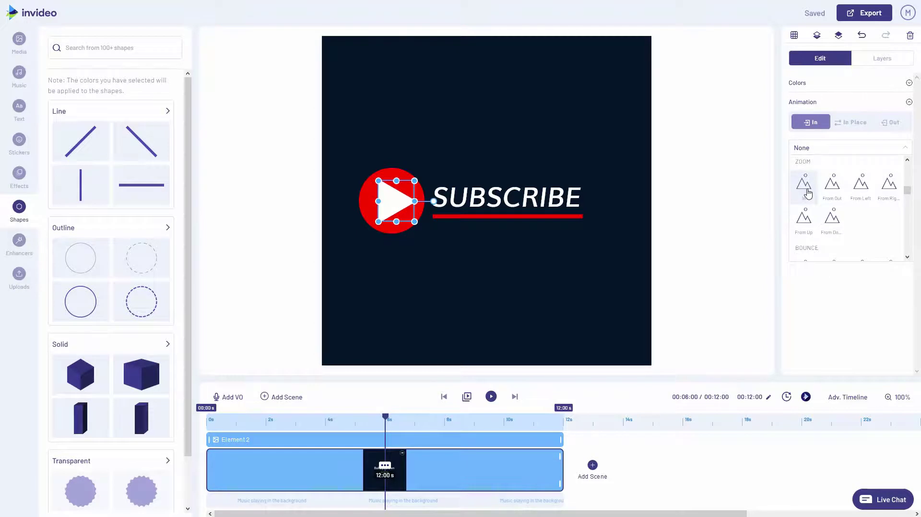
left_click(807, 191)
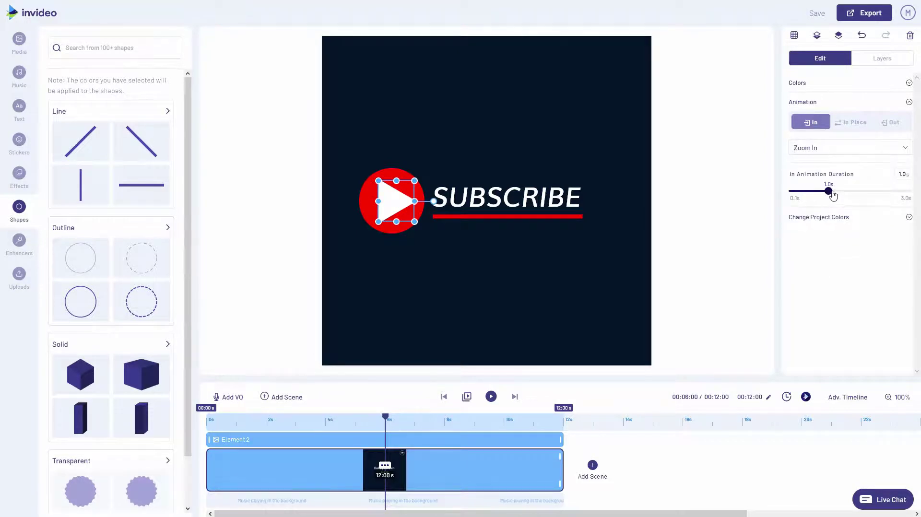
Set the triangle's exit animation to Zoom Out
left_click(893, 125)
left_click(845, 151)
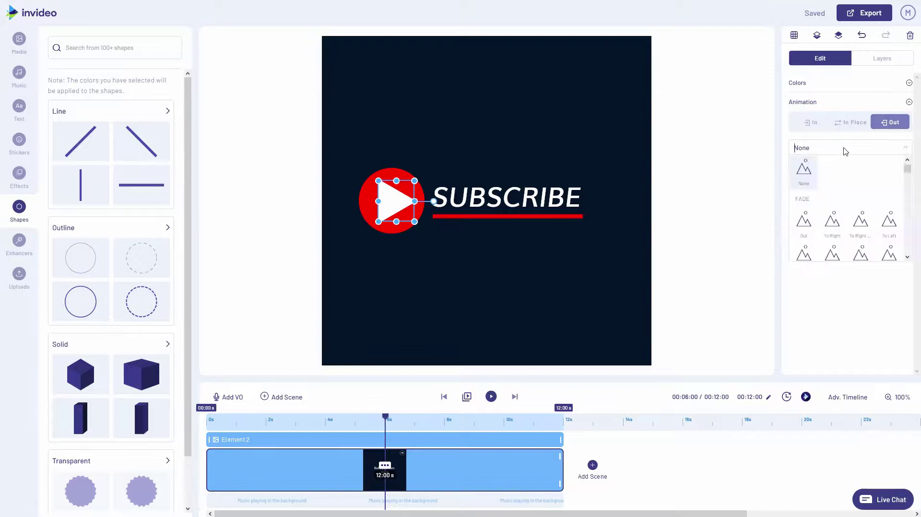
scroll(825, 194, "down", 5)
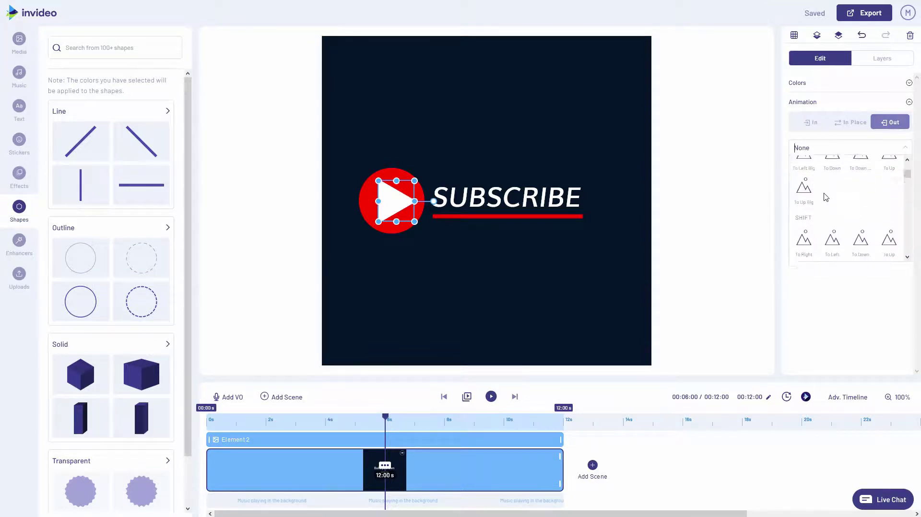
scroll(832, 202, "down", 3)
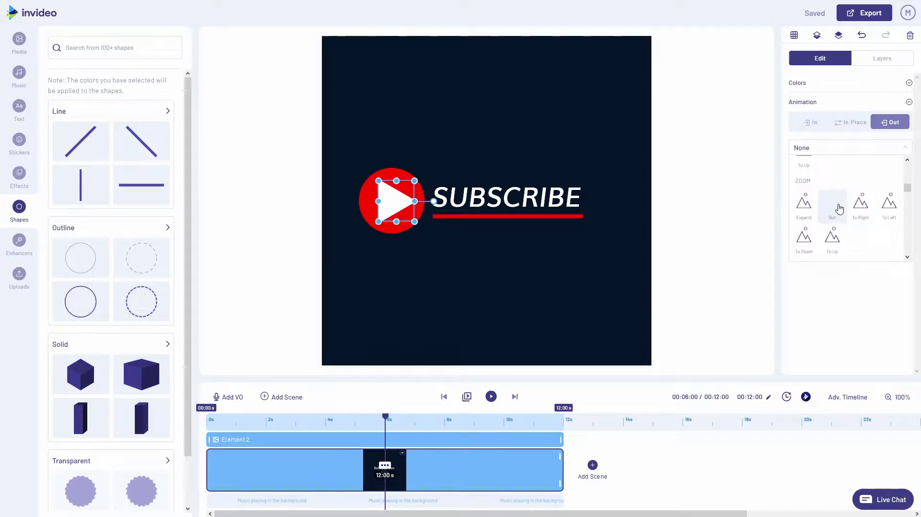
left_click(839, 209)
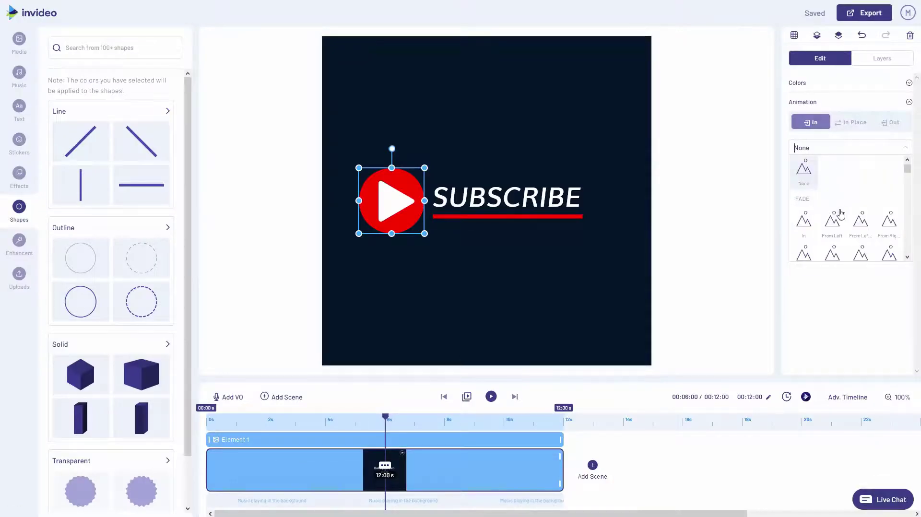
Give the red circle a Slide From Left entrance and a Slide To Right Big exit
left_click(804, 177)
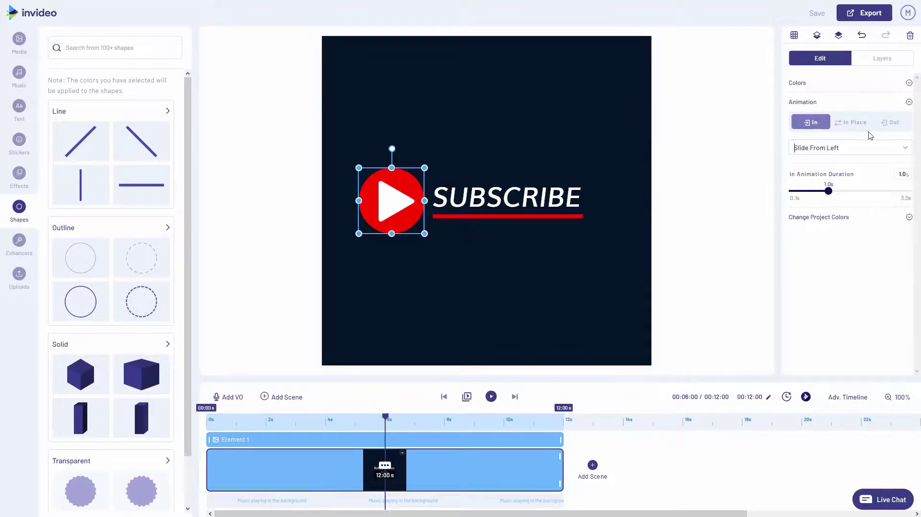
left_click(890, 122)
left_click(844, 148)
scroll(849, 238, "down", 1)
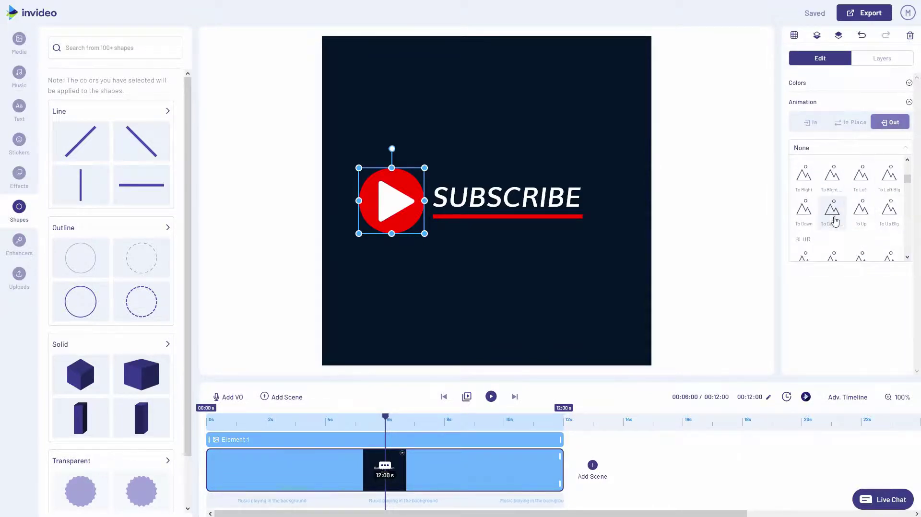
left_click(837, 183)
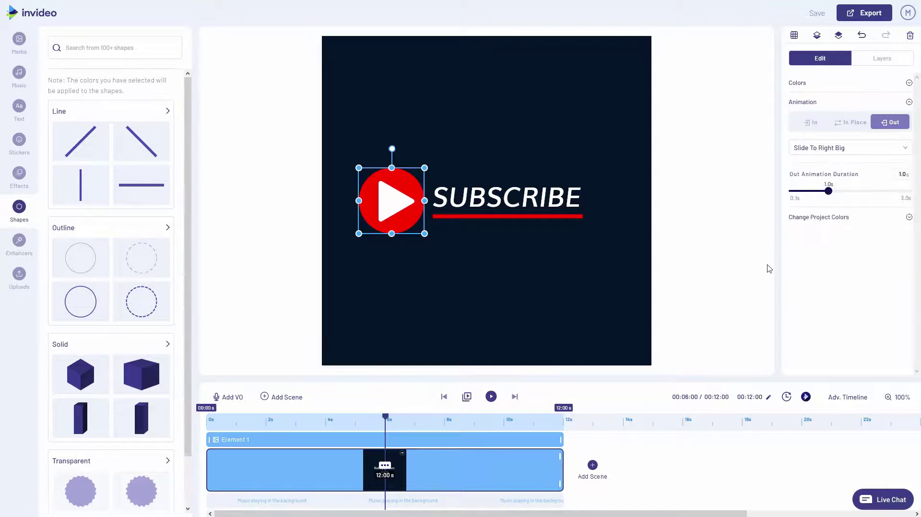
Set the red underline's entrance animation to Bounce From Down
left_click(524, 217)
left_click(810, 122)
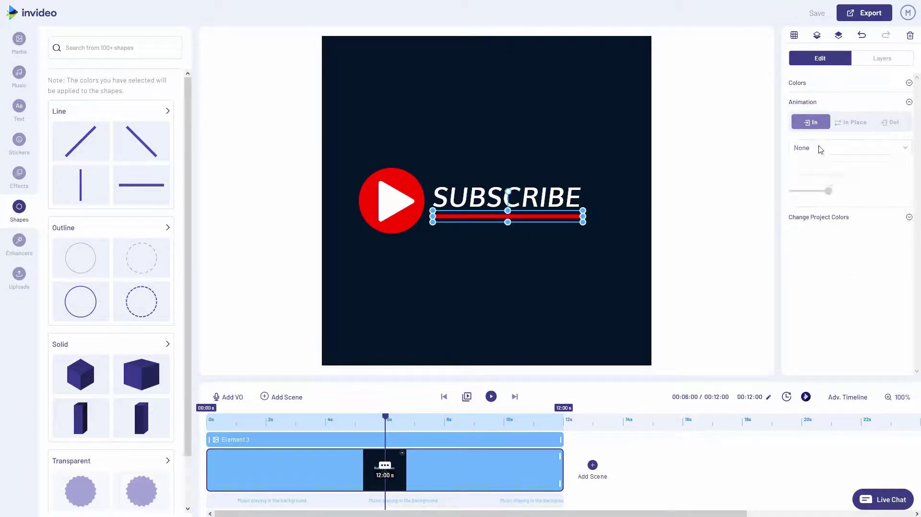
left_click(821, 148)
scroll(837, 199, "down", 2)
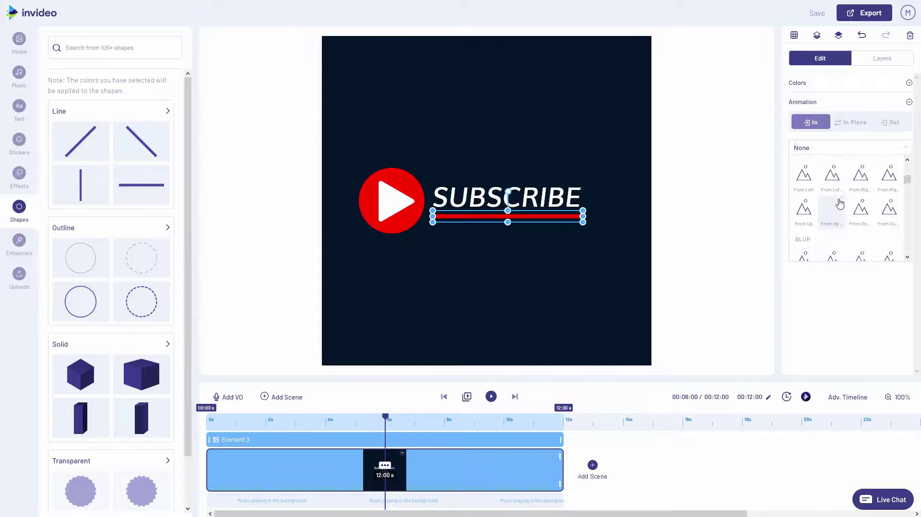
scroll(837, 205, "down", 2)
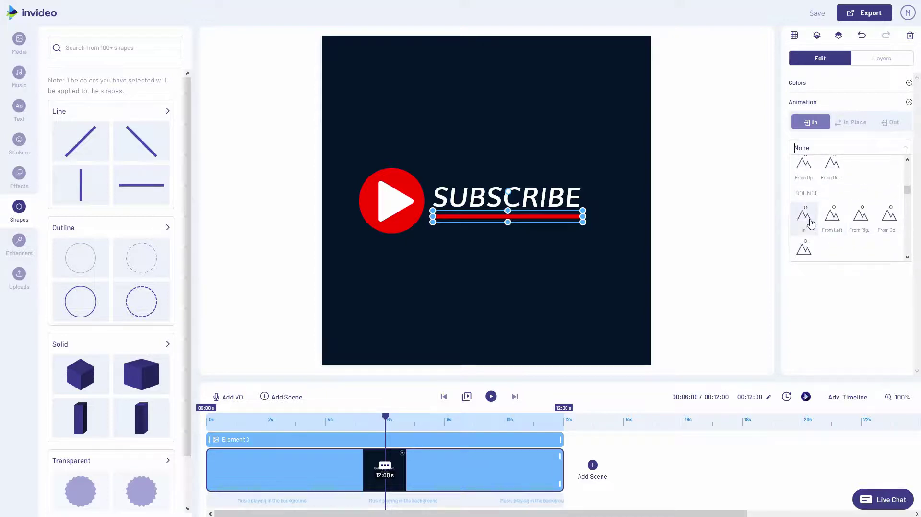
left_click(890, 218)
Set the underline's exit animation to Down
left_click(891, 122)
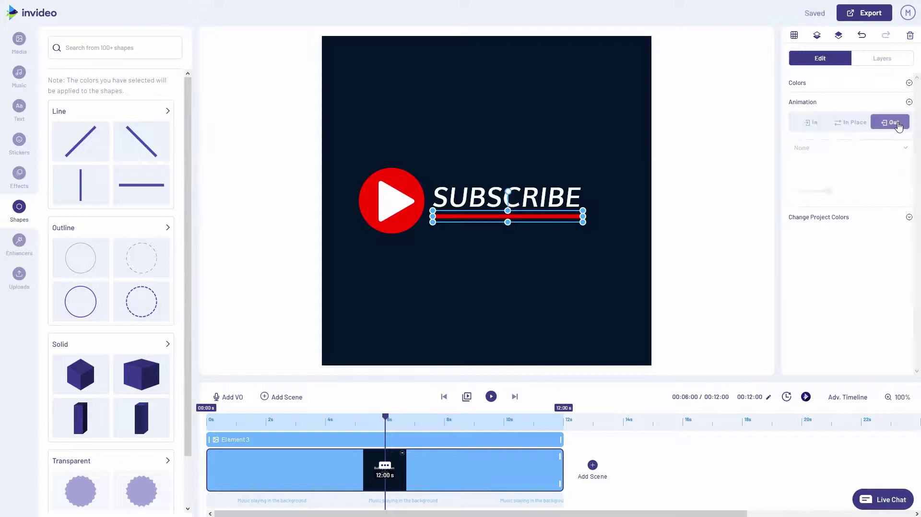
left_click(849, 148)
scroll(837, 237, "down", 3)
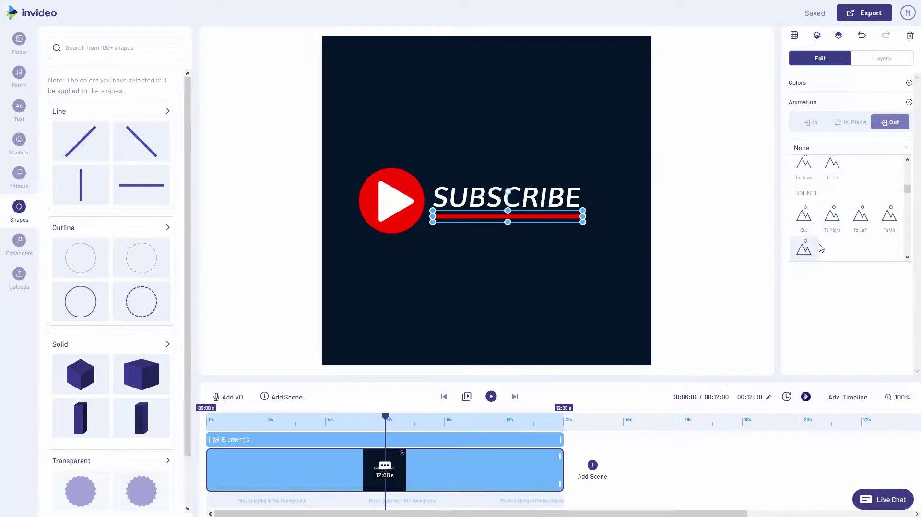
left_click(804, 198)
left_click(555, 202)
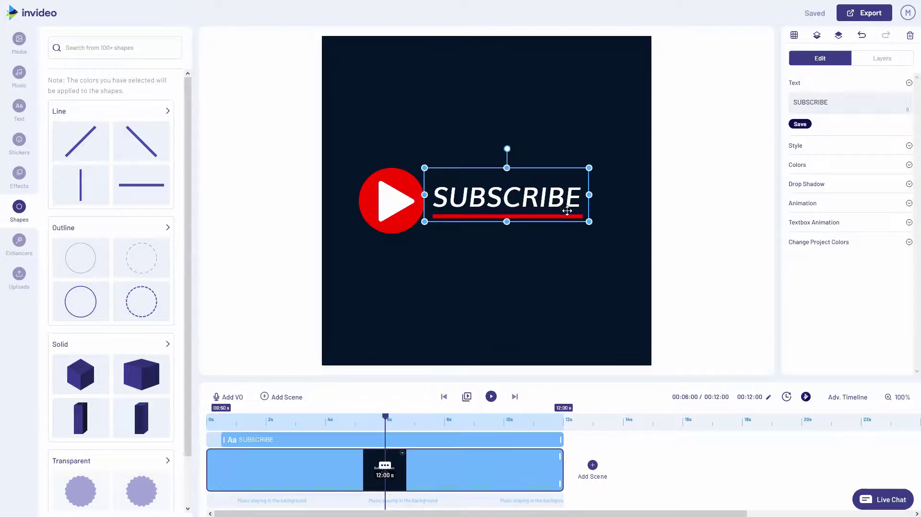
Animate SUBSCRIBE by character with a Flip From Y-Axis entrance
left_click(843, 203)
left_click(843, 210)
left_click(844, 212)
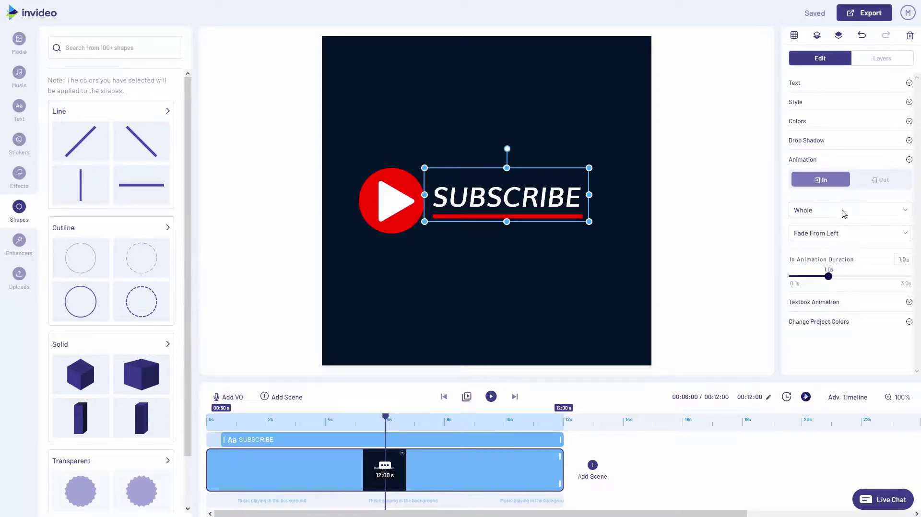
left_click(833, 214)
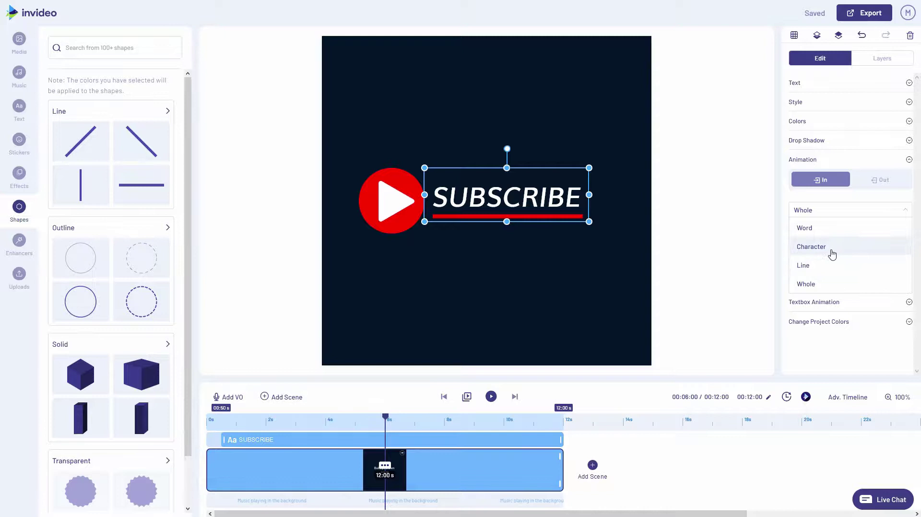
left_click(815, 247)
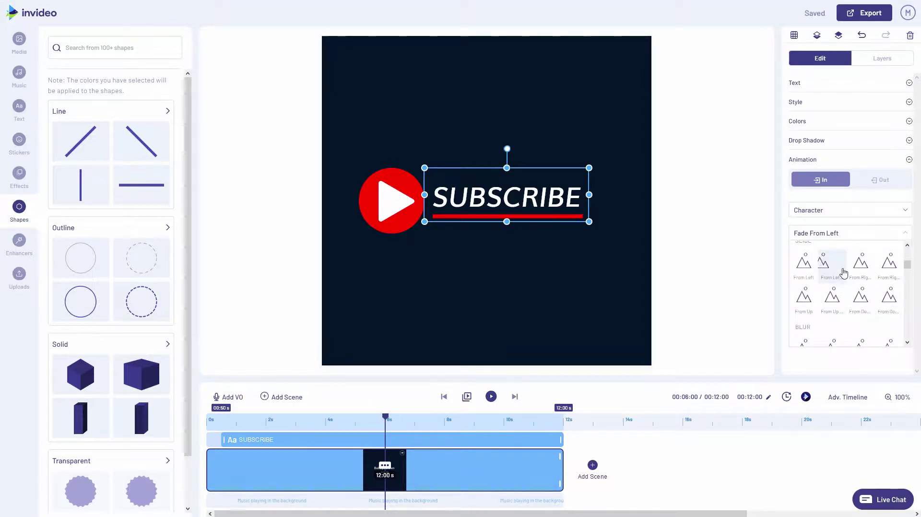
scroll(840, 279, "down", 4)
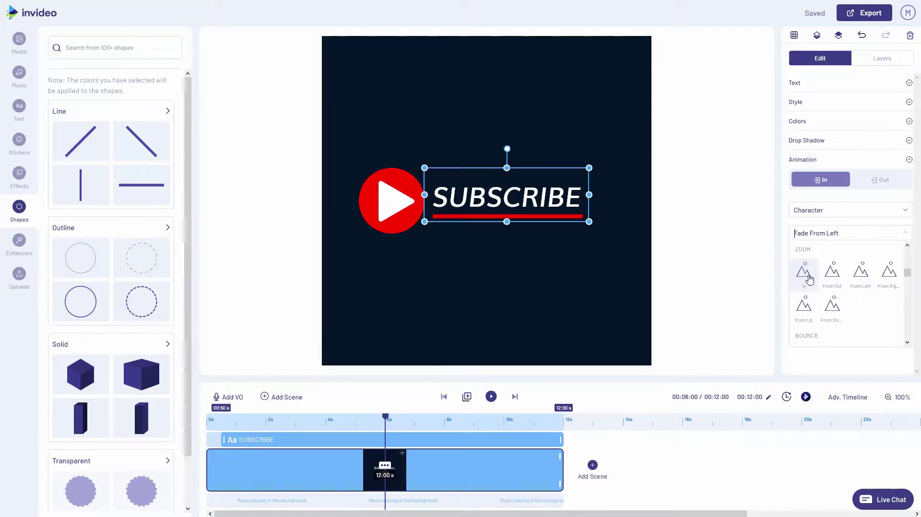
scroll(806, 278, "down", 3)
scroll(851, 288, "down", 2)
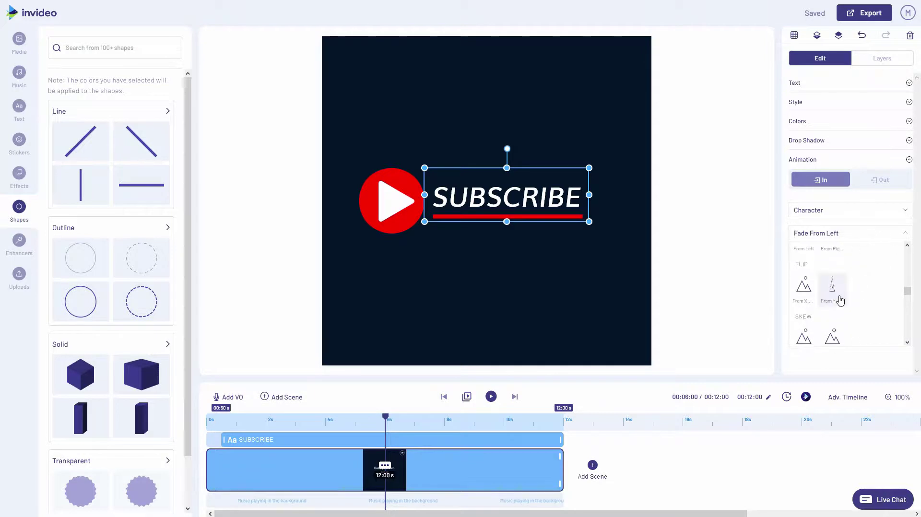
left_click(837, 300)
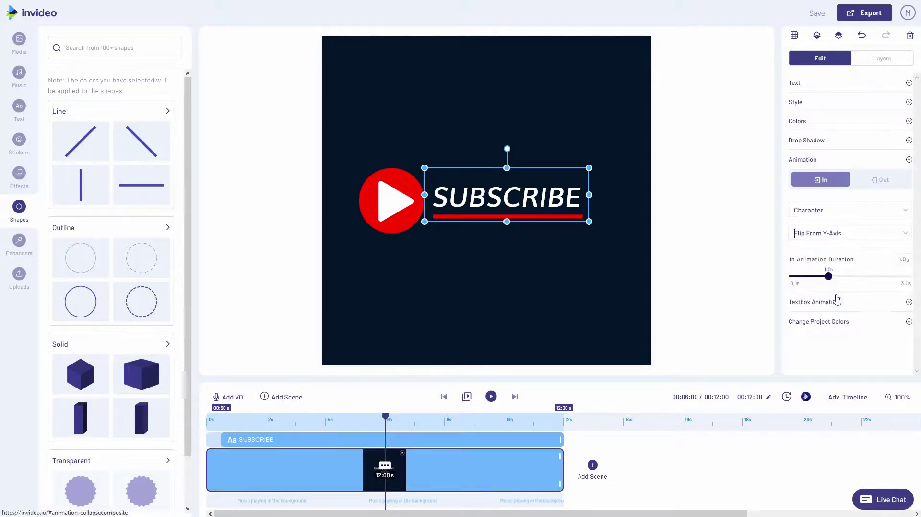
Set SUBSCRIBE's exit animation to Flip Y-Axis and deselect the text
left_click(880, 181)
left_click(842, 206)
scroll(843, 274, "down", 2)
scroll(840, 273, "down", 5)
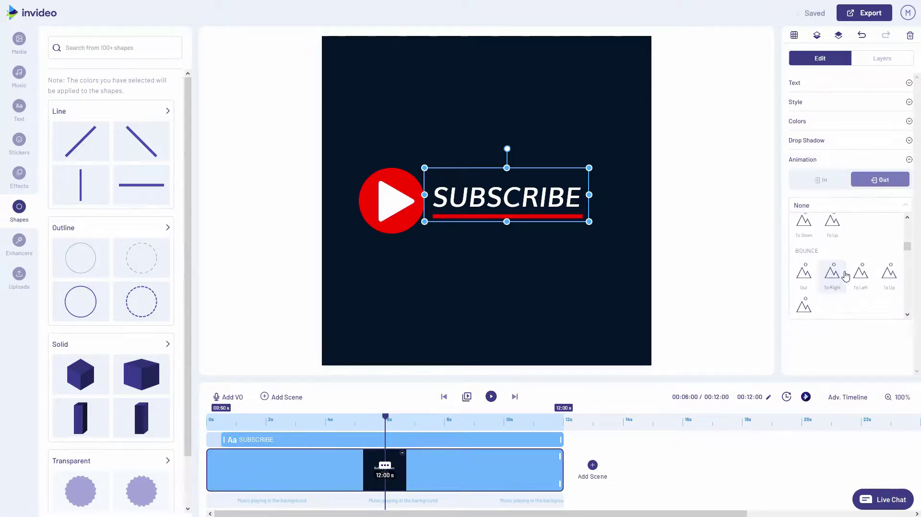
left_click(835, 271)
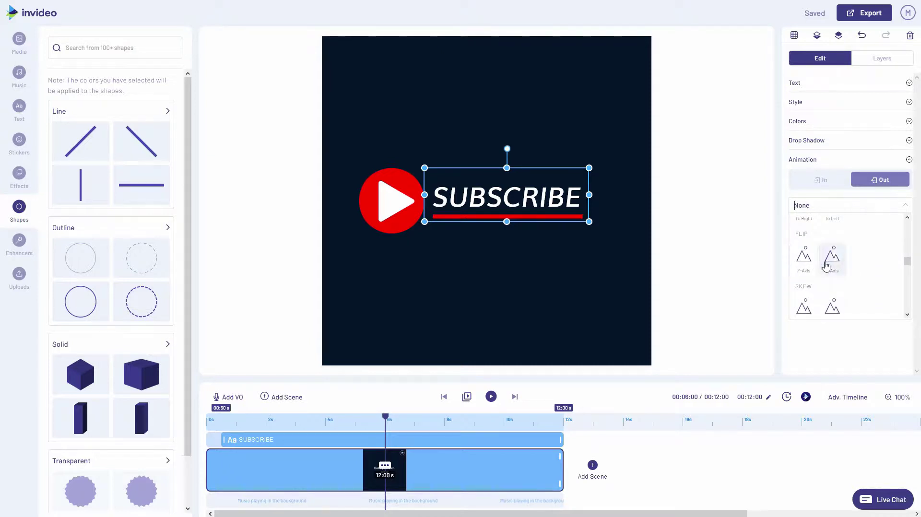
left_click(688, 257)
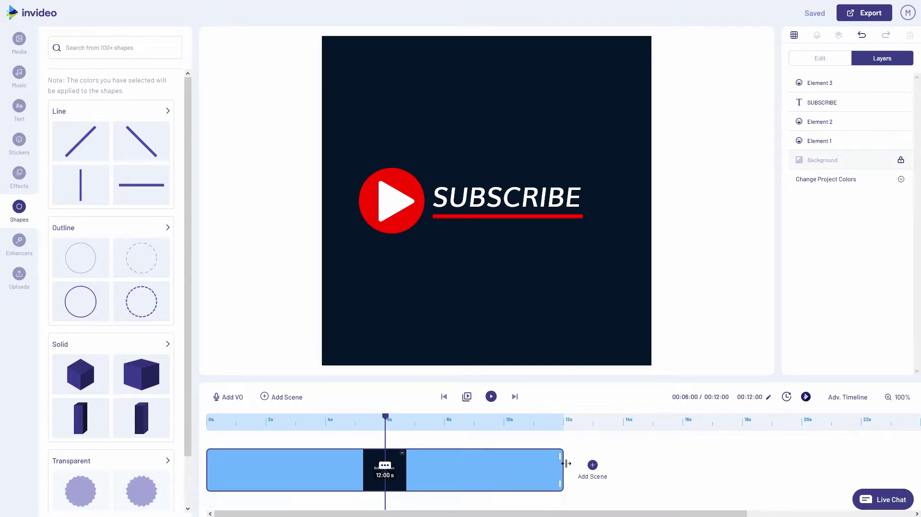
Trim the scene clip in the timeline from 12 s down to 05:04 s
left_click_drag(567, 464, 359, 463)
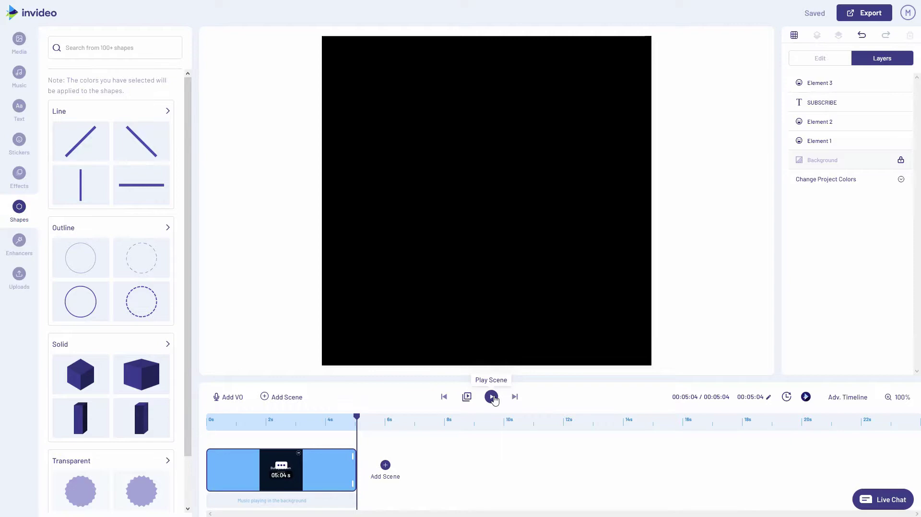
Play the trimmed scene preview to check all the animations
left_click(491, 397)
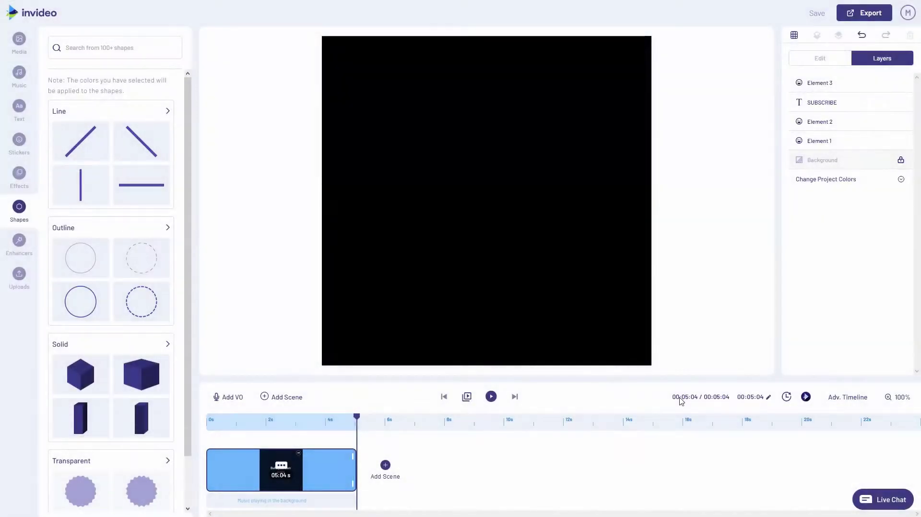
left_click(492, 396)
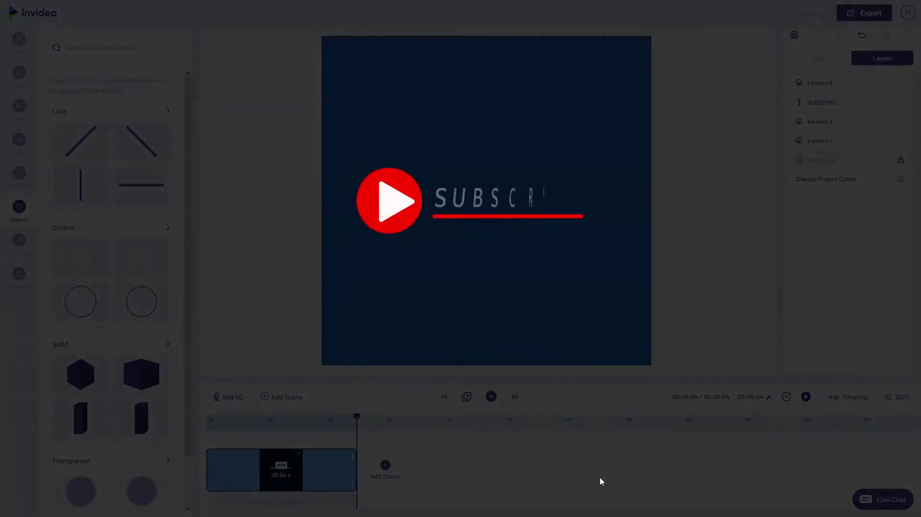